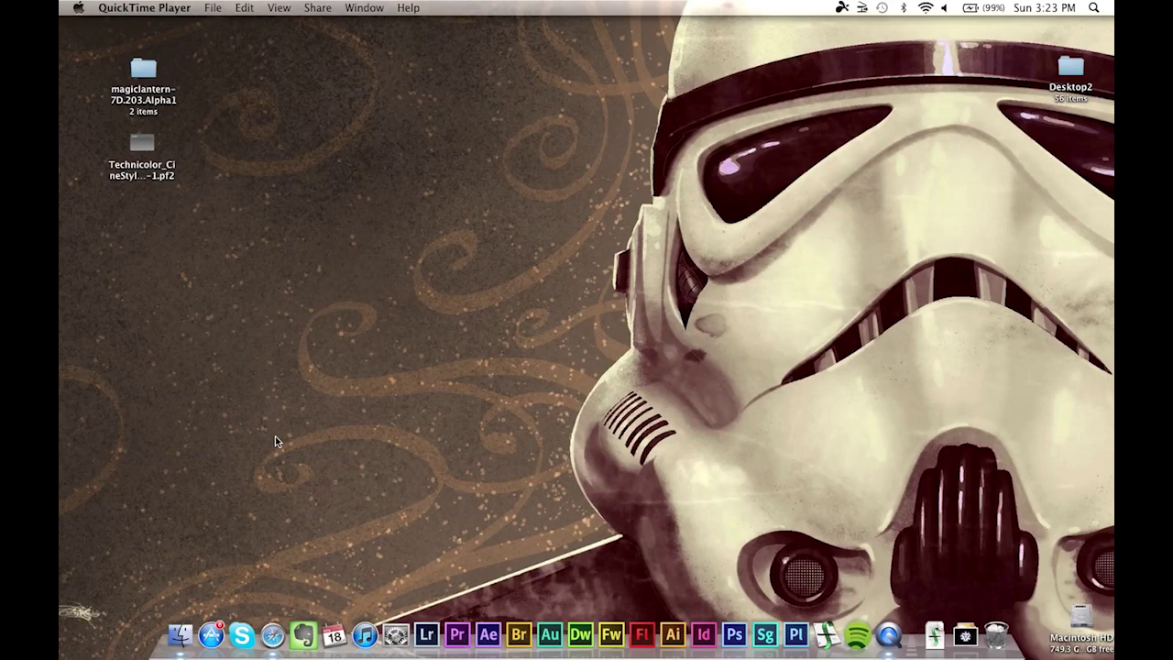
Step: Switch to Safari and search Google for "Magic Lantern"
left_click(272, 634)
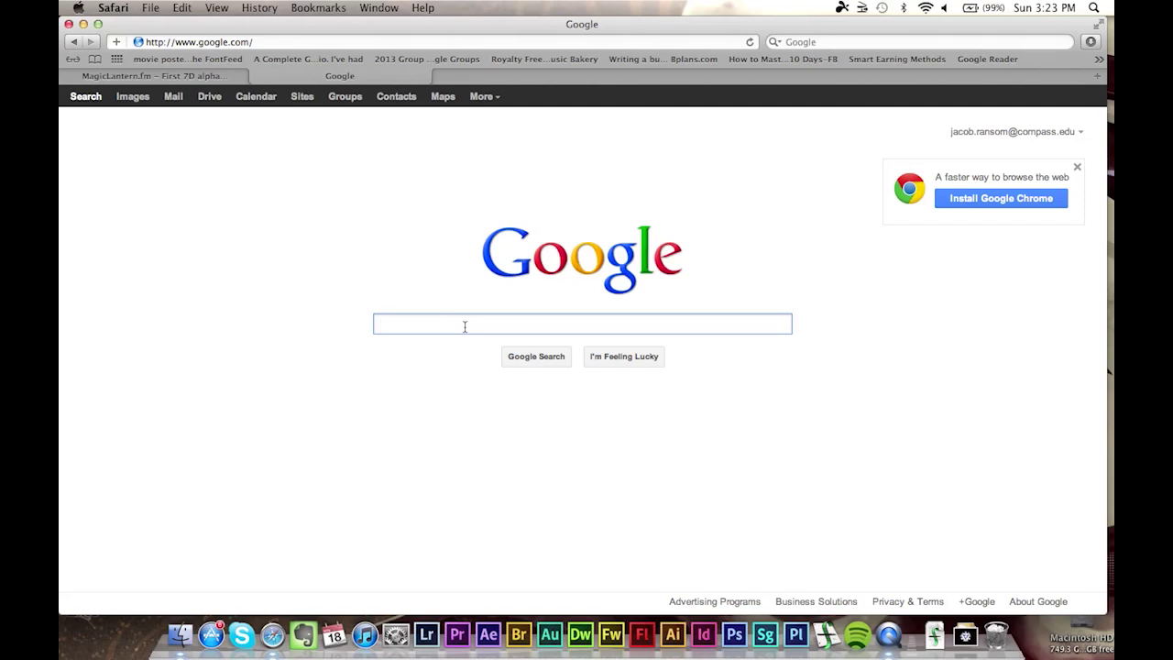
type("Magic")
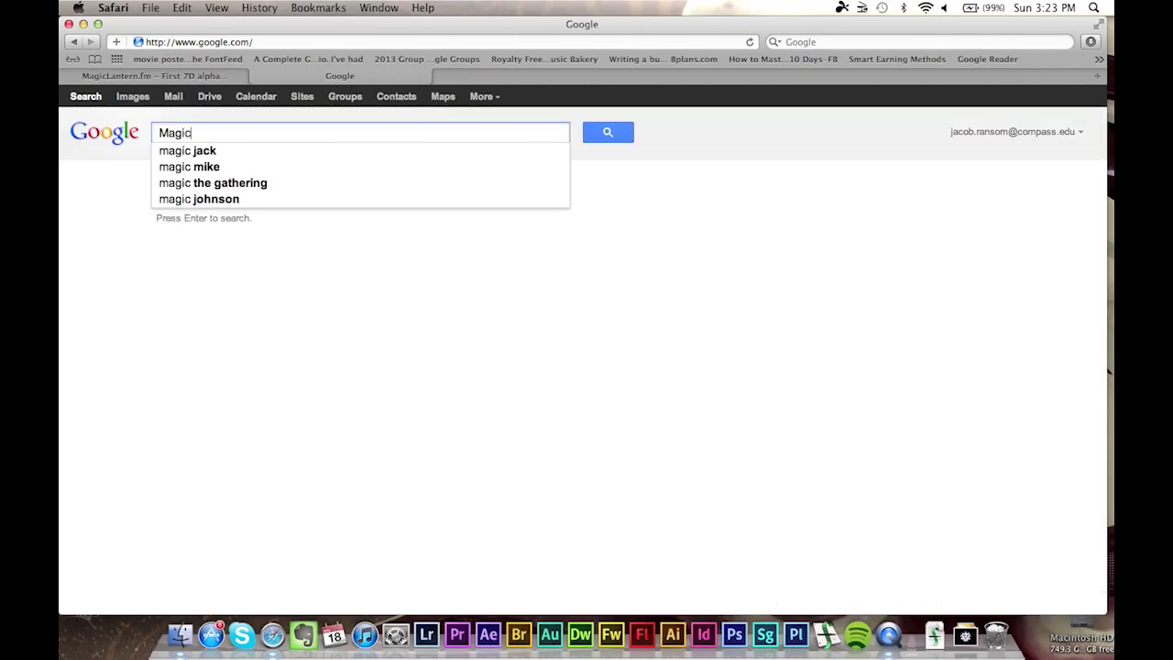
type("Lantern")
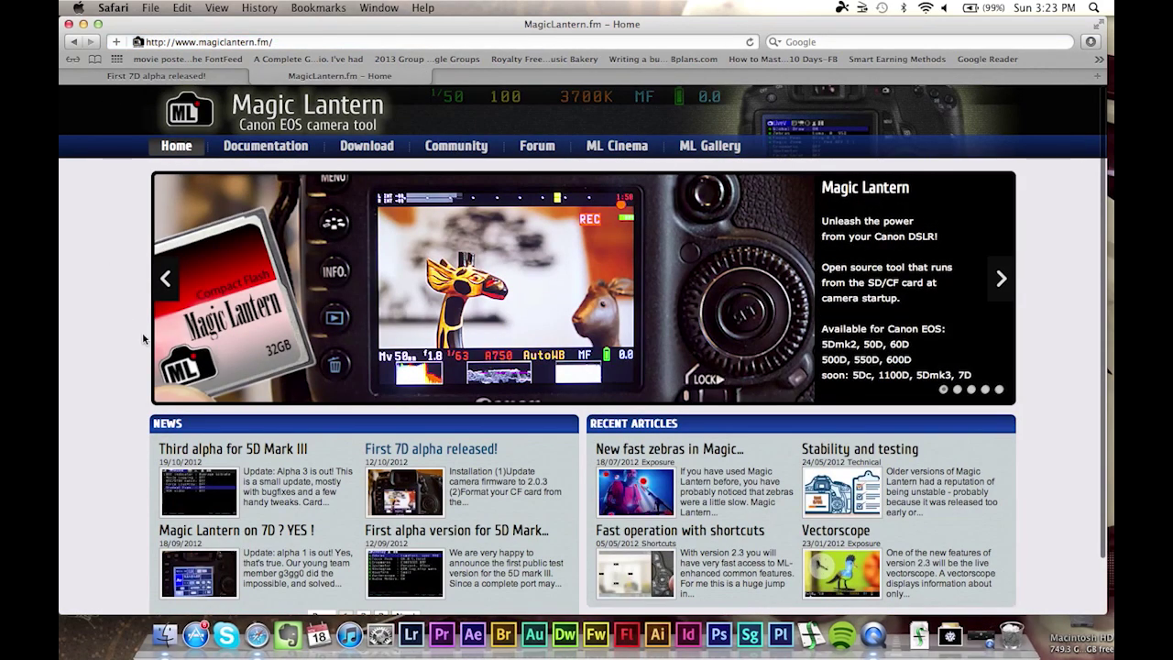
Step: Review the "First 7D alpha released!" article on MagicLantern.fm and download Magic Lantern for 7D alpha 1
scroll(142, 380, "down", 2)
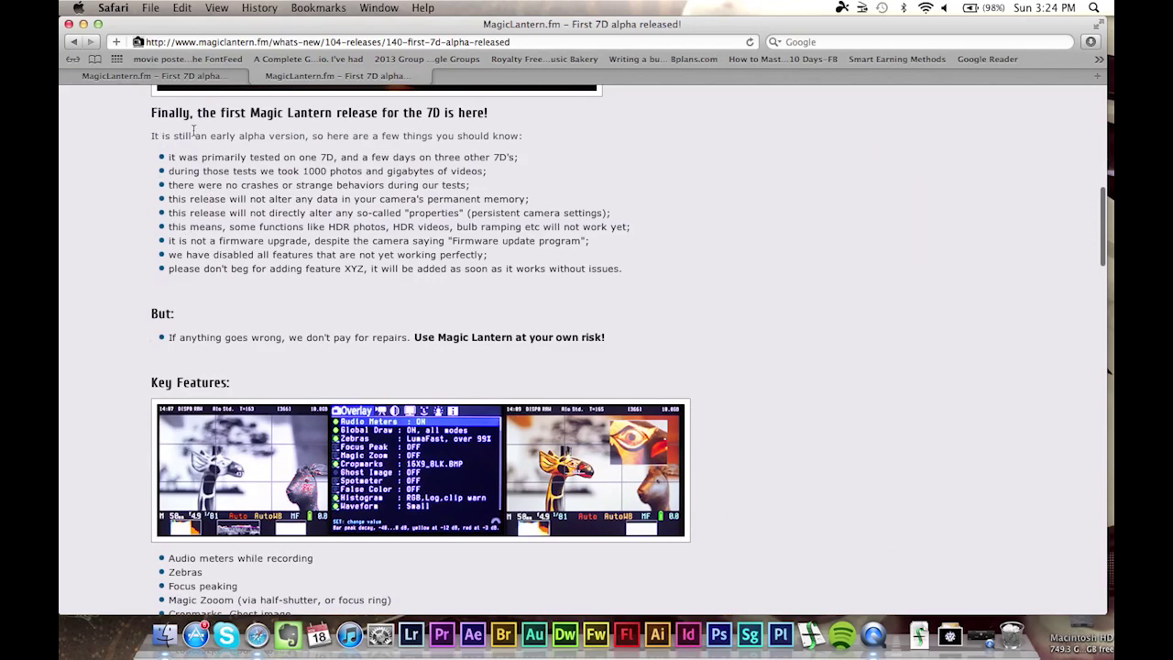
scroll(139, 338, "down", 4)
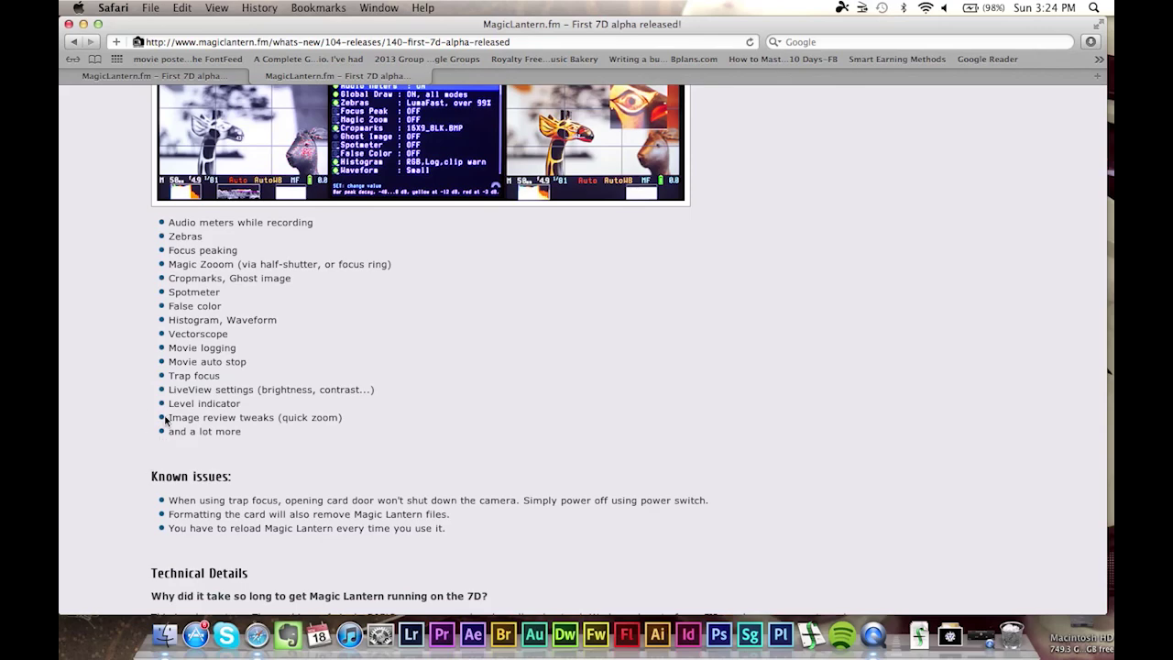
scroll(152, 385, "down", 3)
scroll(111, 407, "down", 3)
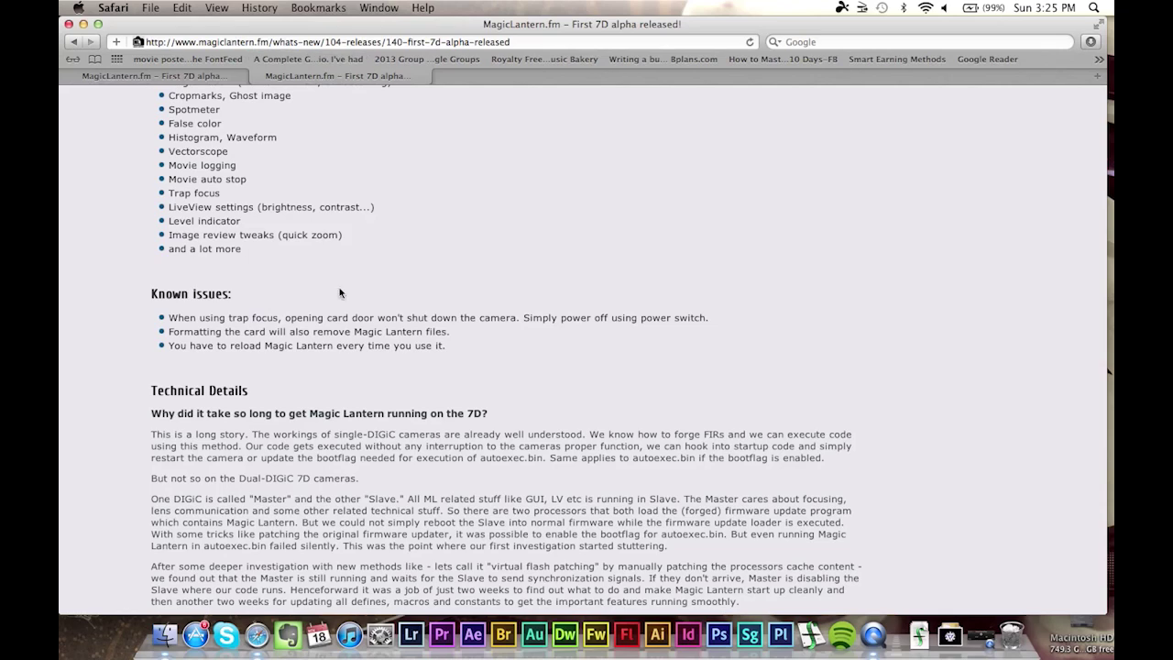
scroll(339, 293, "up", 15)
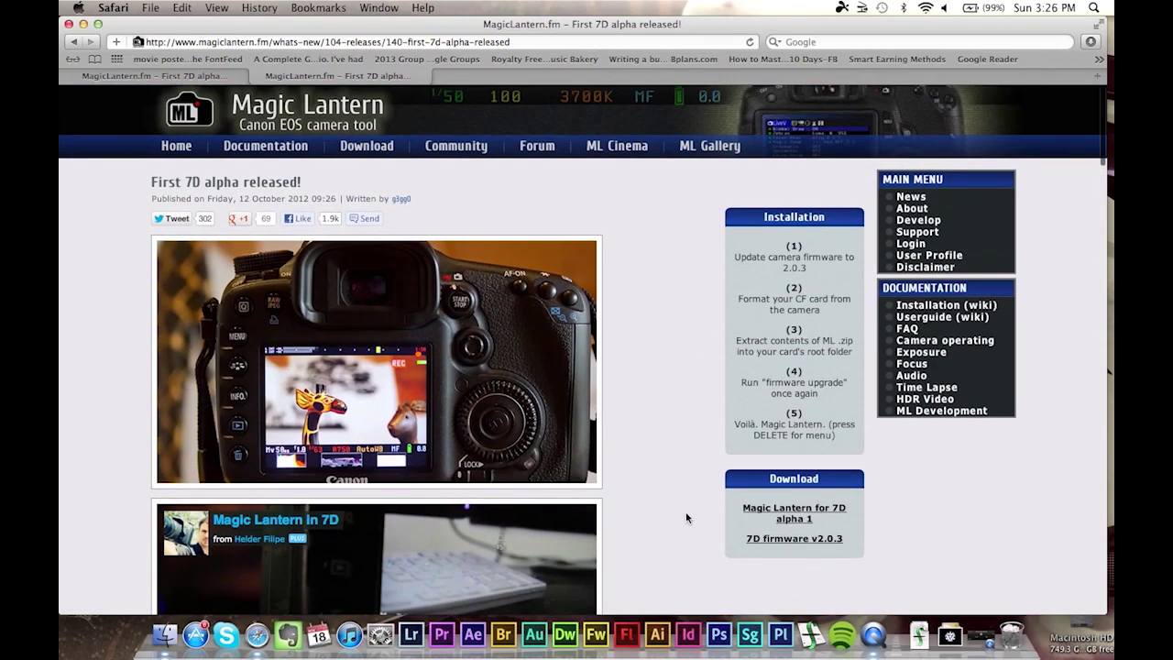
scroll(685, 517, "down", 5)
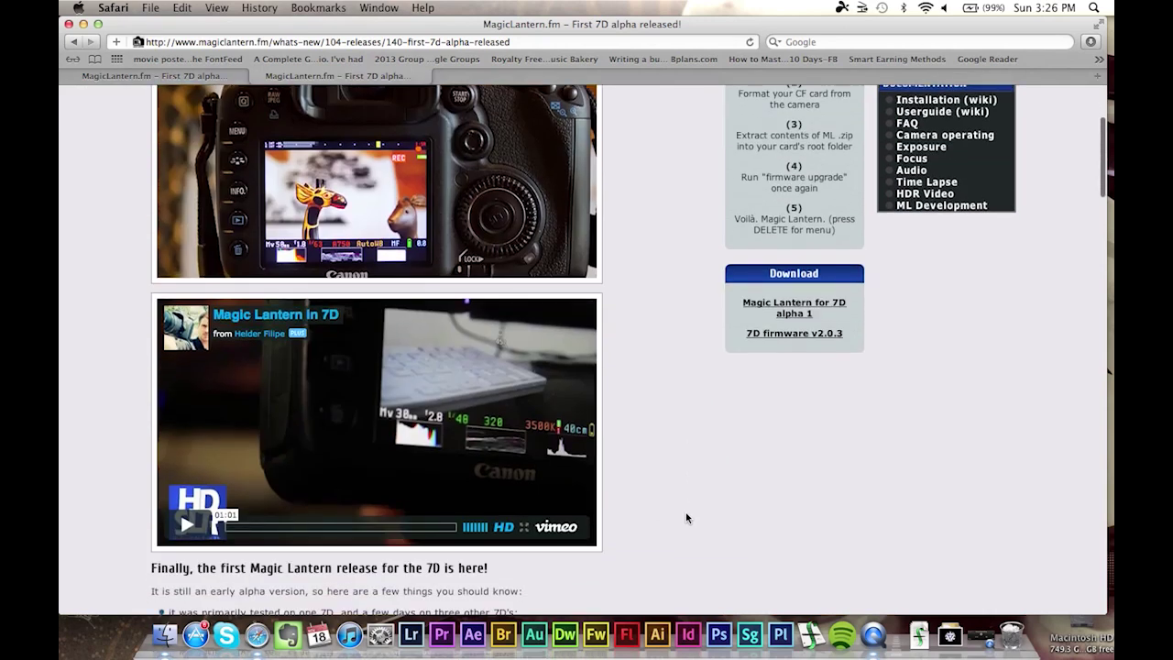
left_click(793, 313)
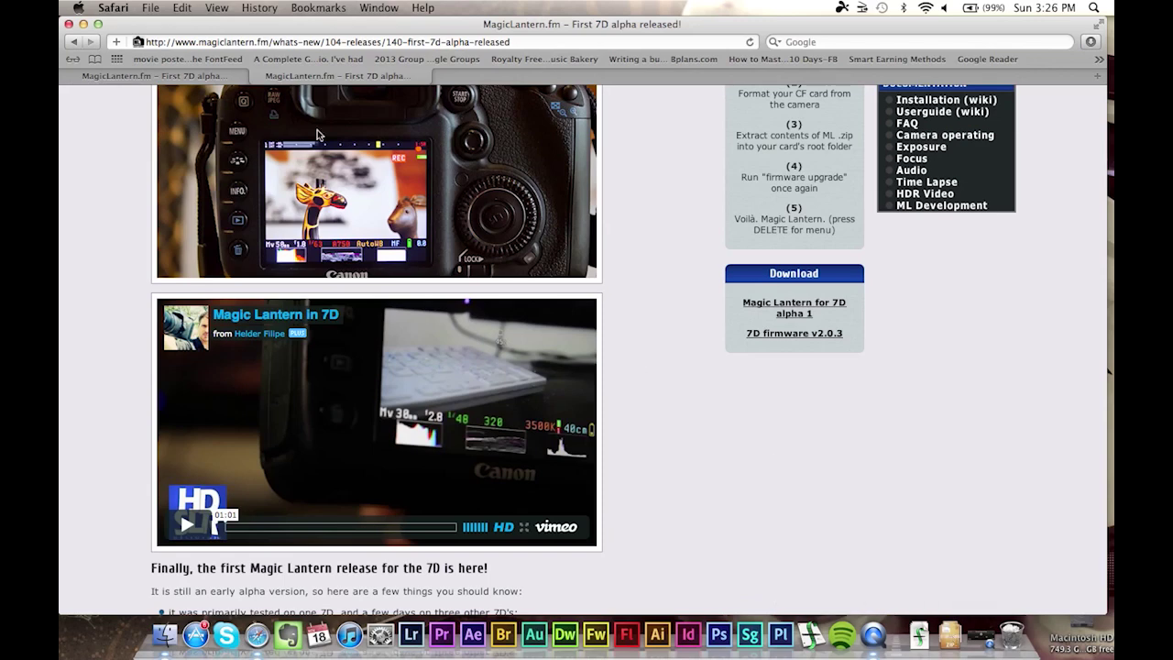
Step: Return to the desktop and move the magiclantern-7D.203.Alpha1 folder toward the middle of the desktop
key("super+h")
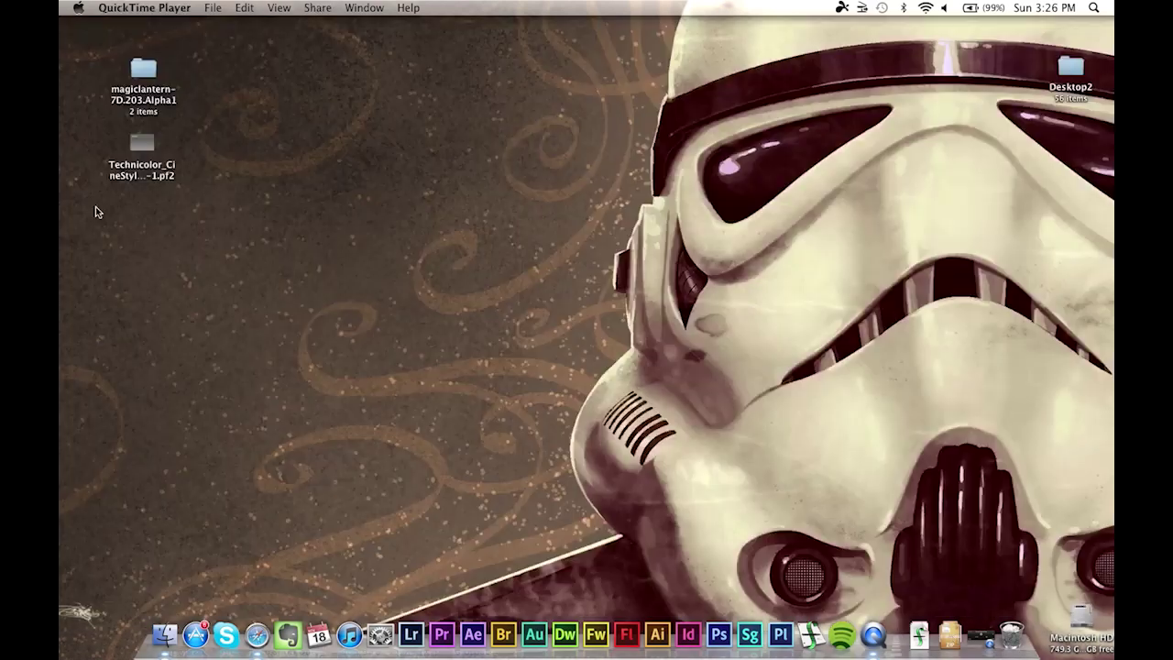
left_click(243, 317)
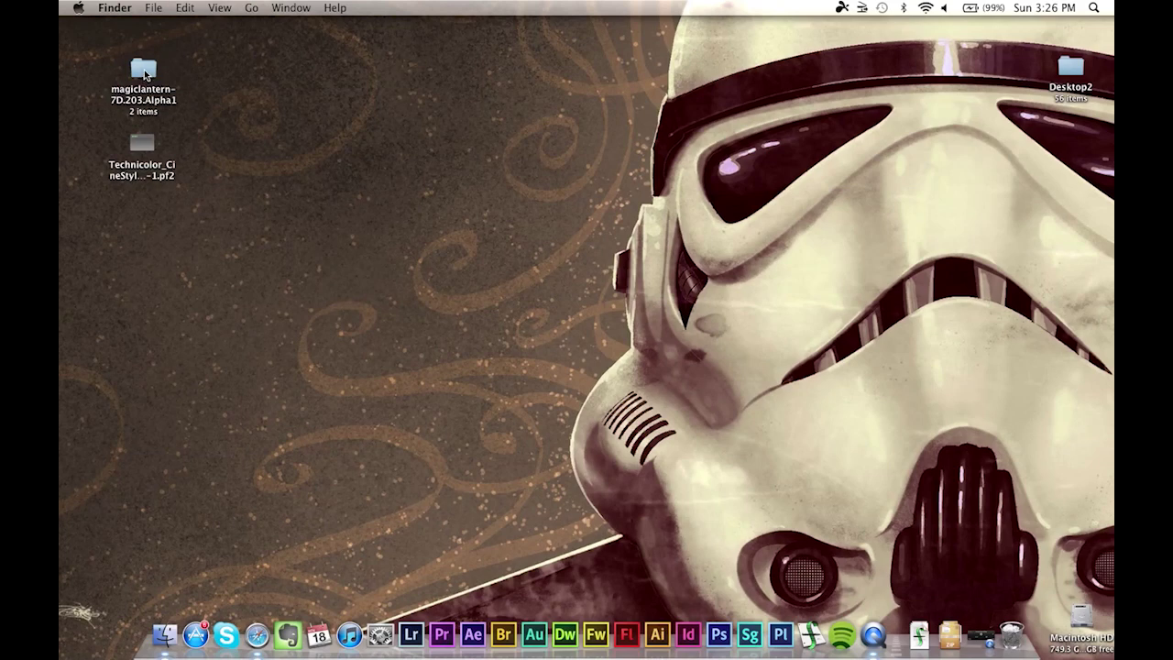
left_click_drag(144, 70, 461, 283)
left_click(367, 292)
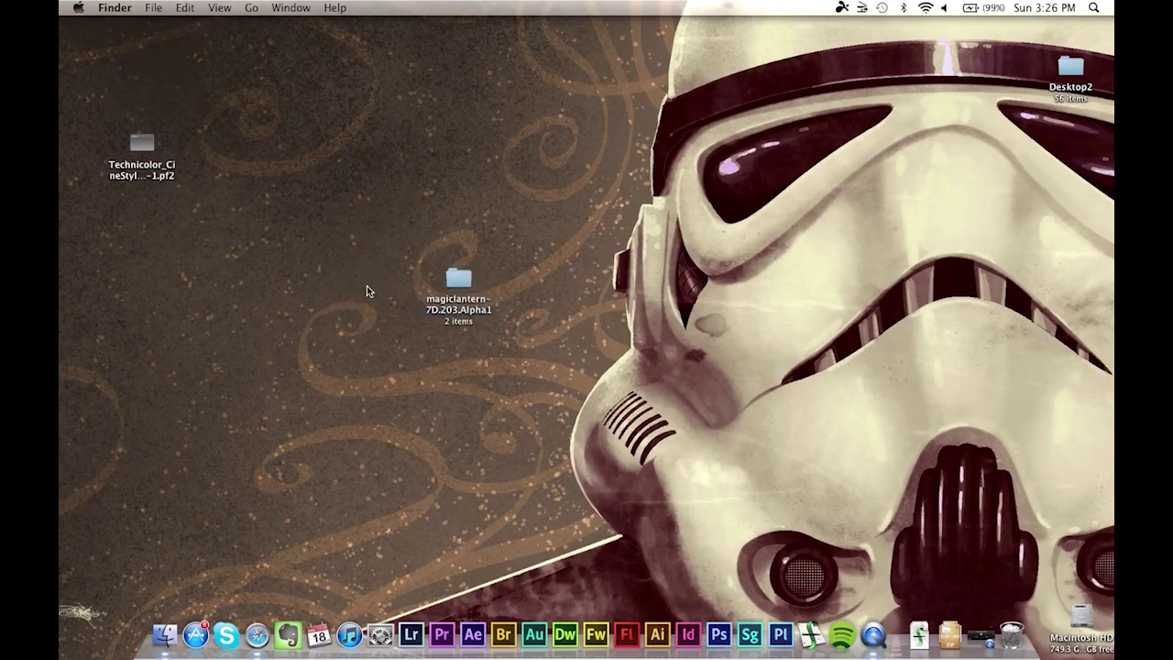
left_click(465, 278)
left_click(402, 286)
Step: Open the EOS_DIGITAL card in a new Finder window and move 7D000203_ML.FIR, DCIM, MISC and ML to the Trash
key("super+n")
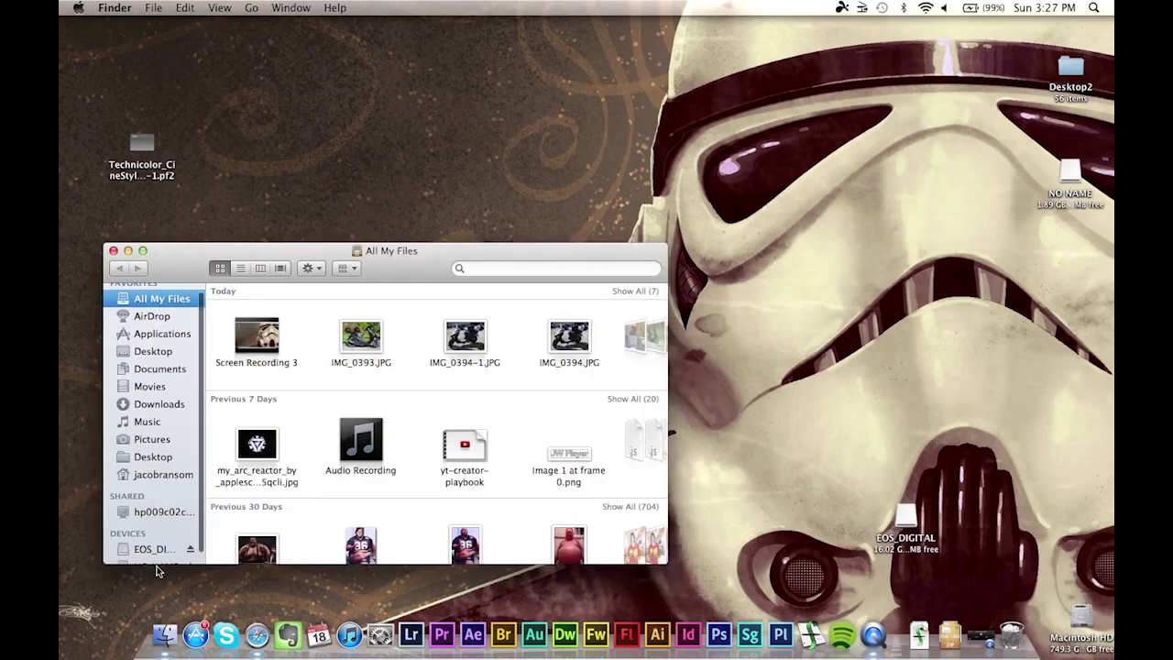
left_click(155, 549)
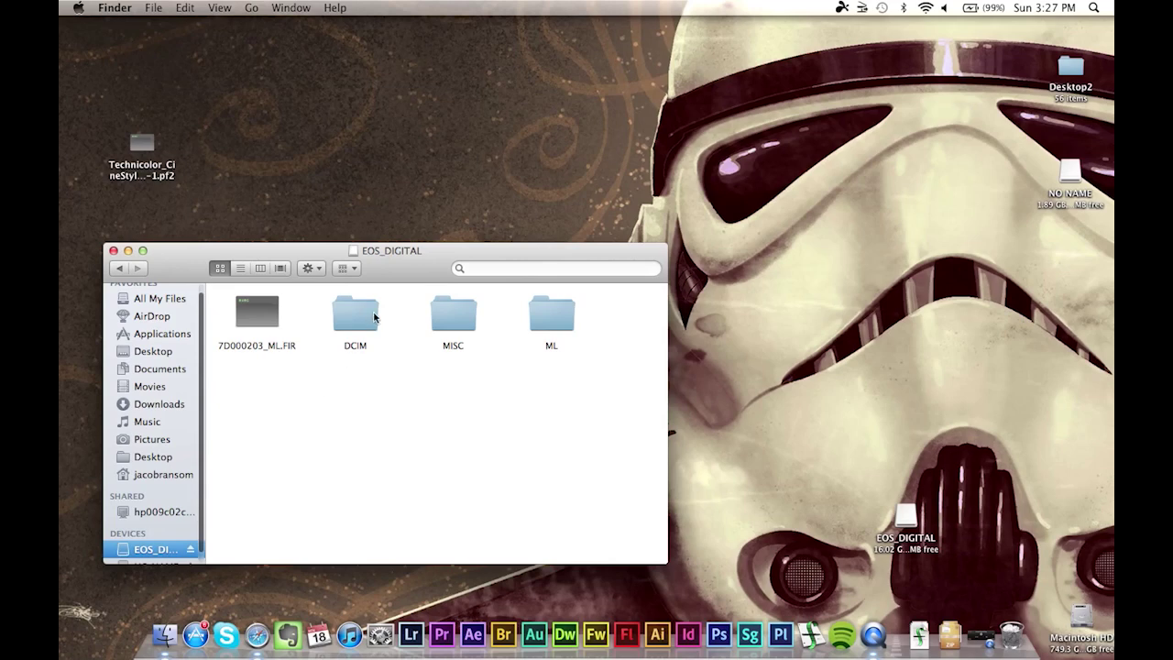
left_click_drag(231, 375, 591, 295)
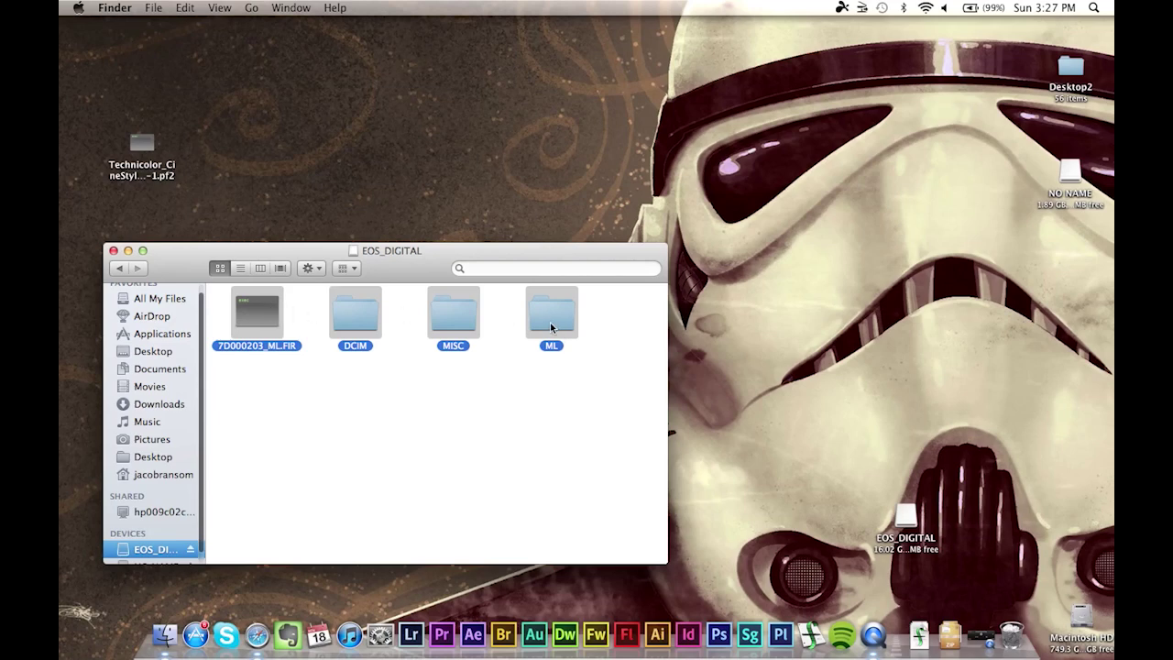
right_click(354, 307)
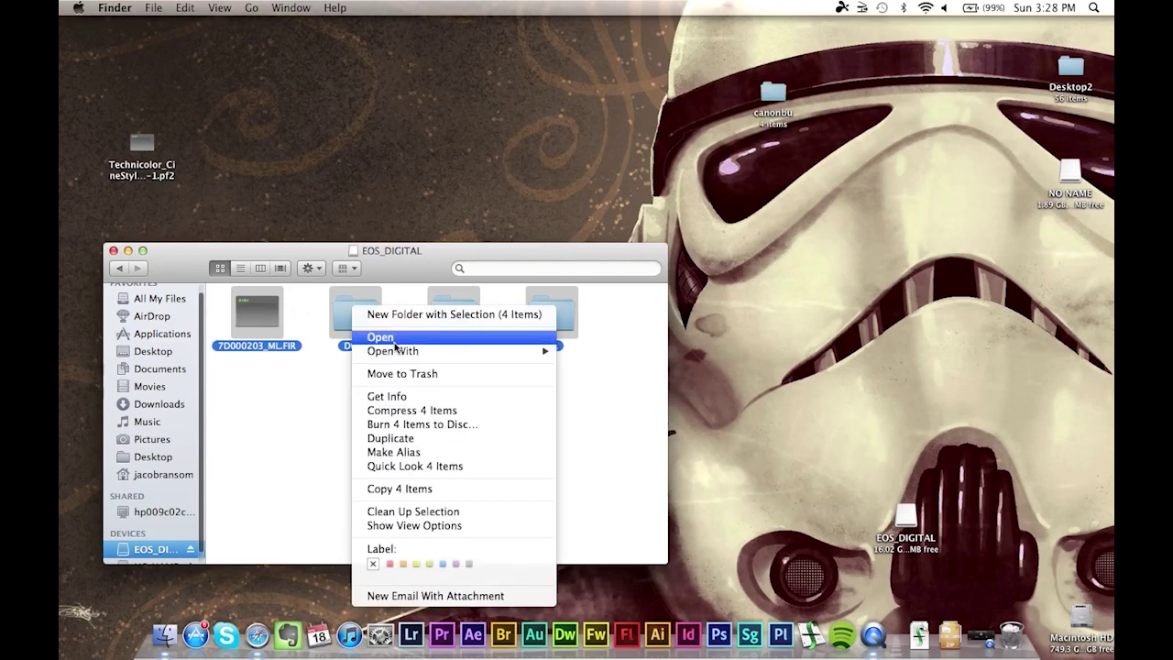
left_click(409, 373)
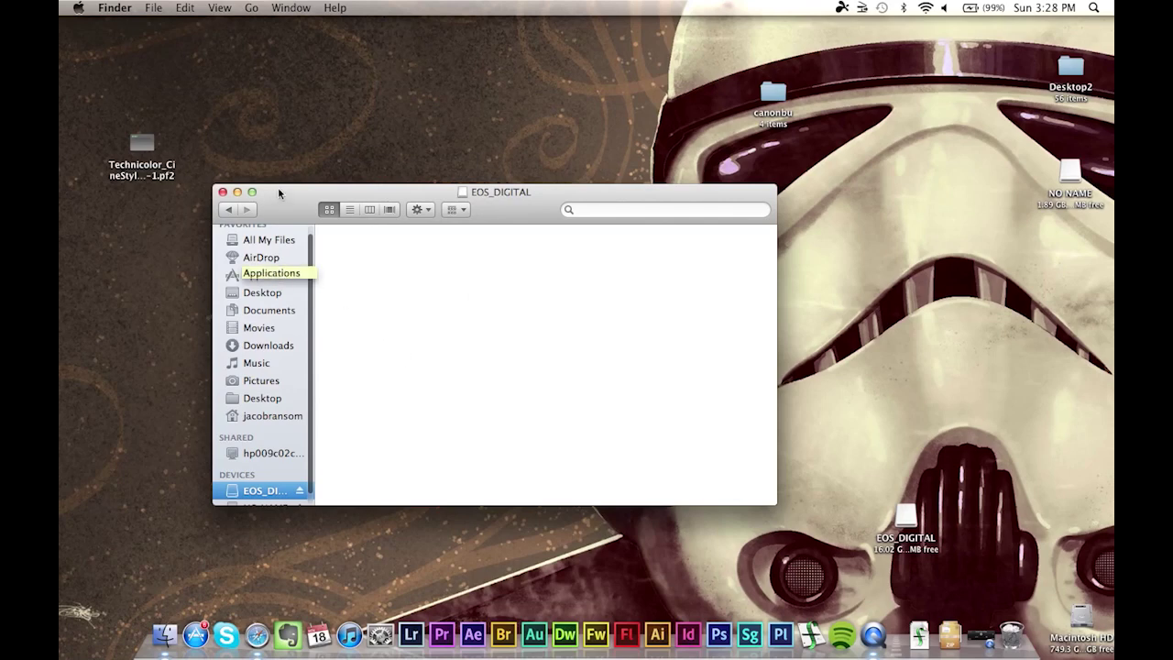
Step: Open the magiclantern-7D.203.Alpha1 folder and arrange its window so the EOS_DIGITAL window stays accessible
left_click_drag(278, 193, 592, 257)
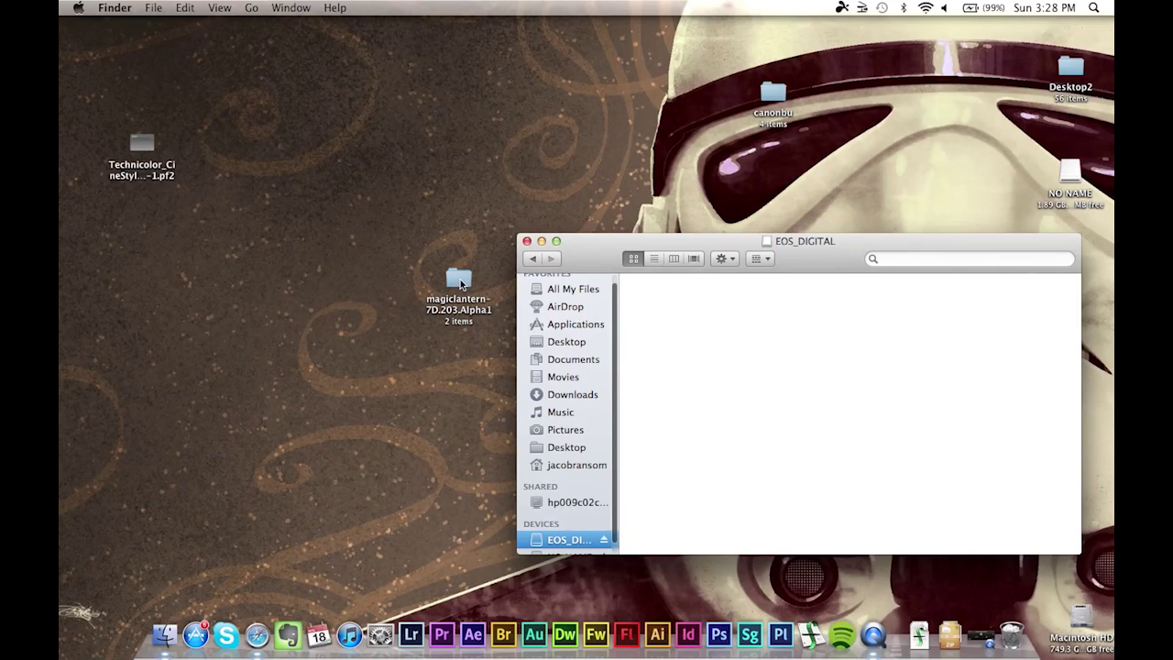
left_click_drag(458, 280, 403, 311)
double_click(401, 313)
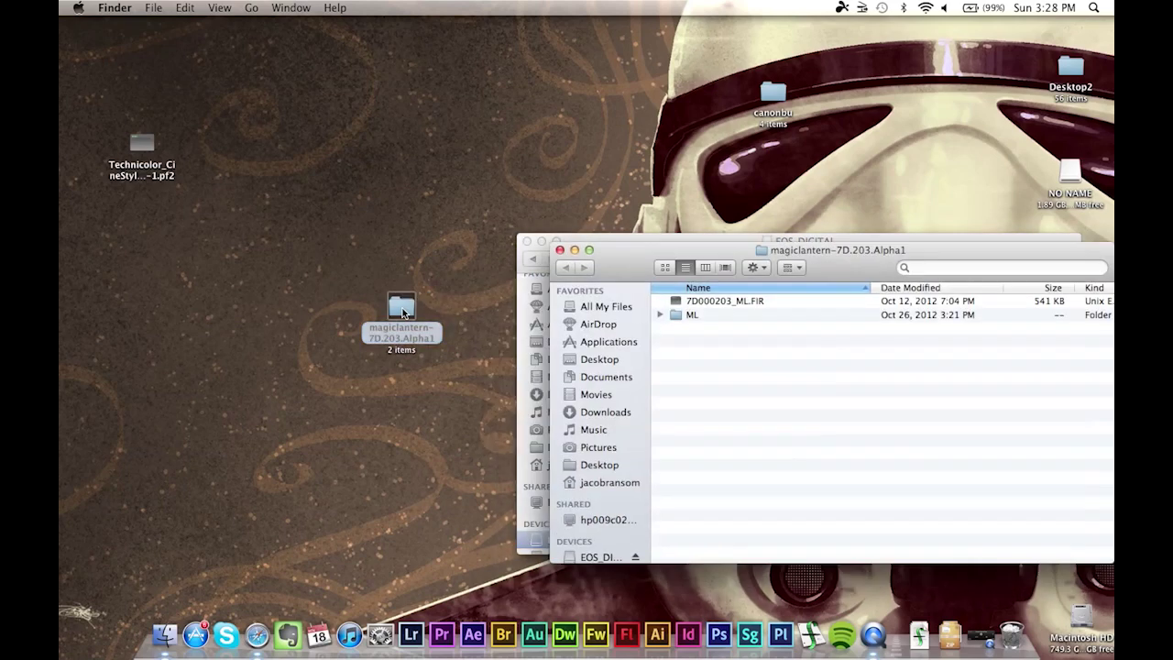
left_click_drag(632, 264, 420, 350)
Step: Copy 7D000203_ML.FIR and the ML folder onto the EOS_DIGITAL card, and close the source folder's window
left_click(515, 405)
left_click(515, 390, "shift")
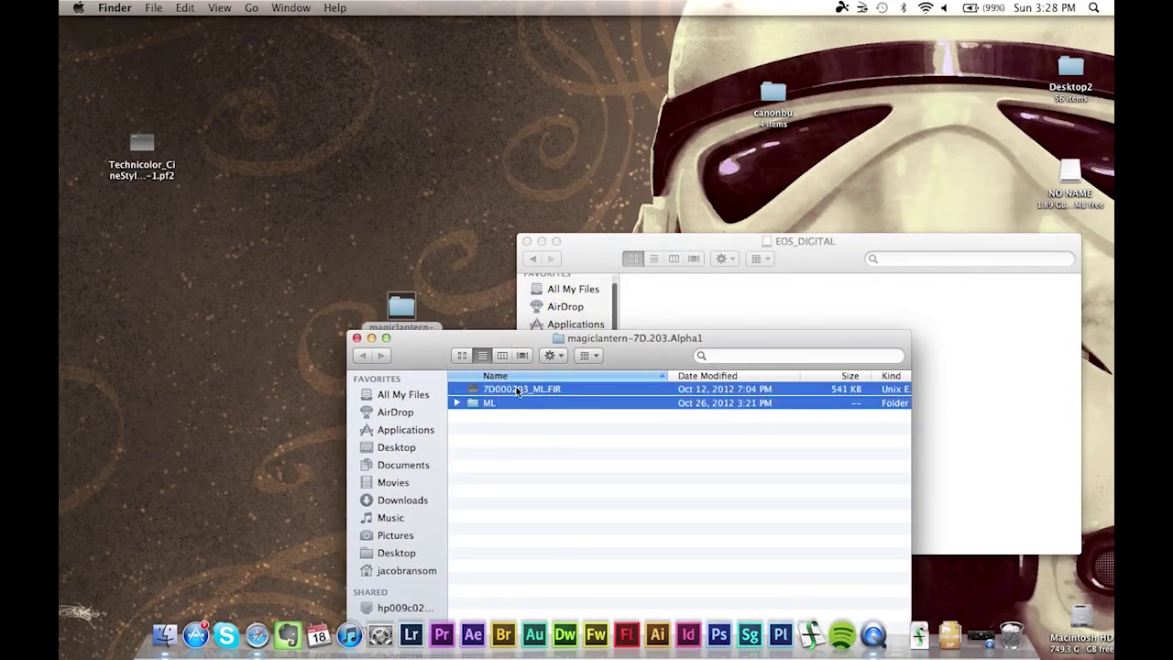
left_click_drag(516, 390, 691, 307)
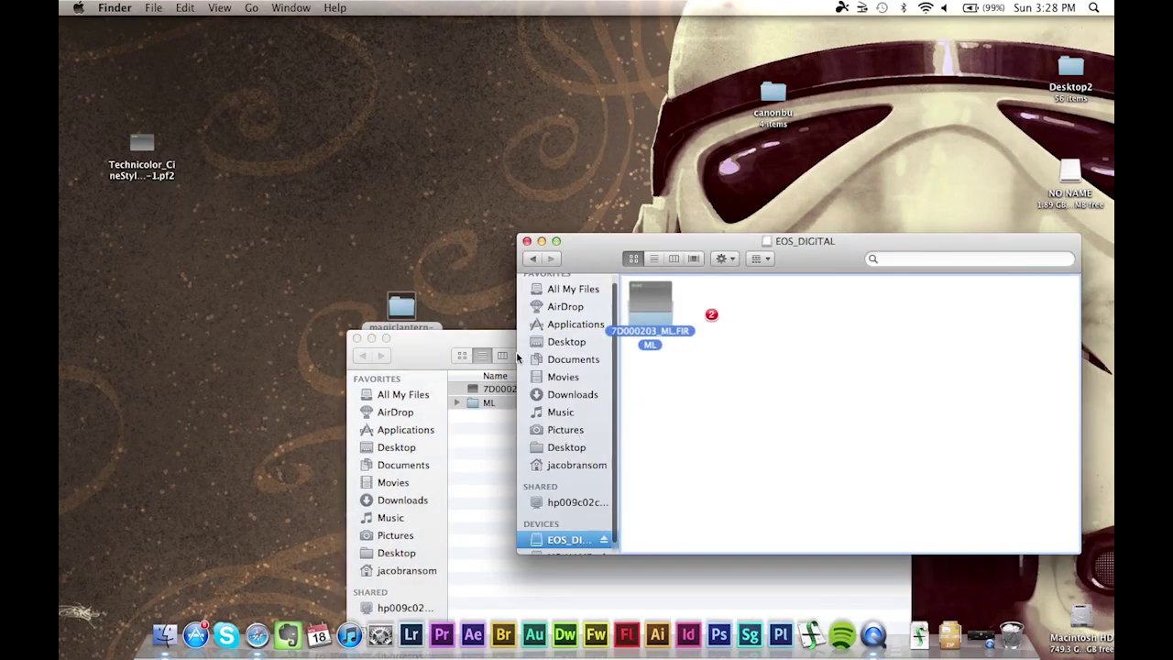
left_click(477, 449)
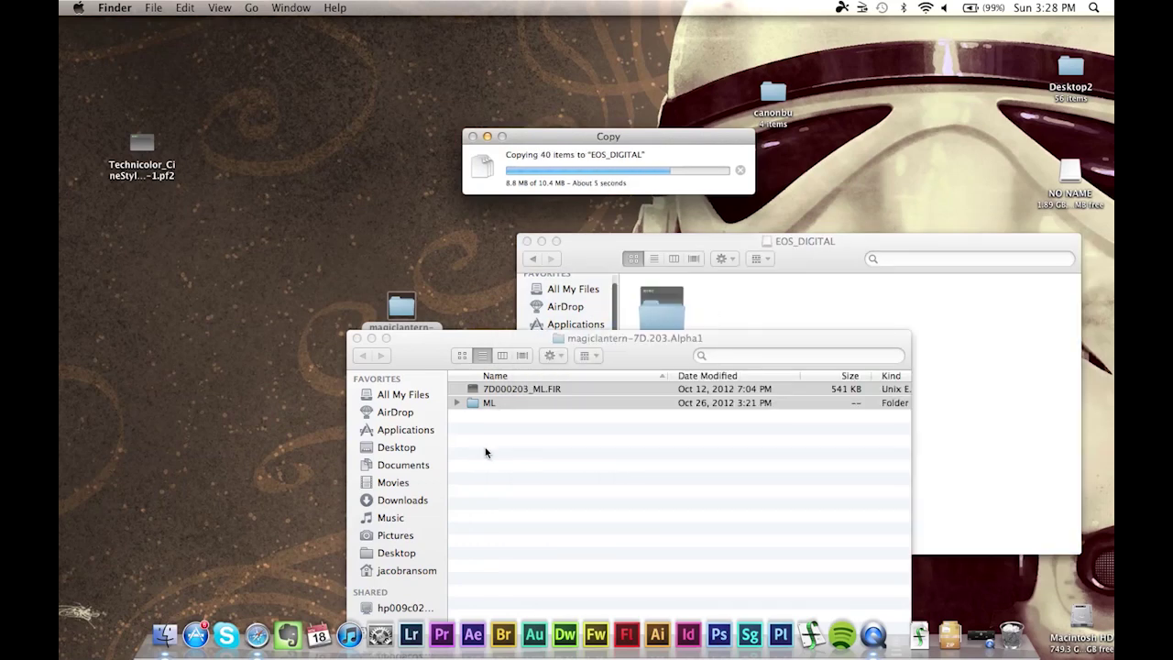
left_click(357, 338)
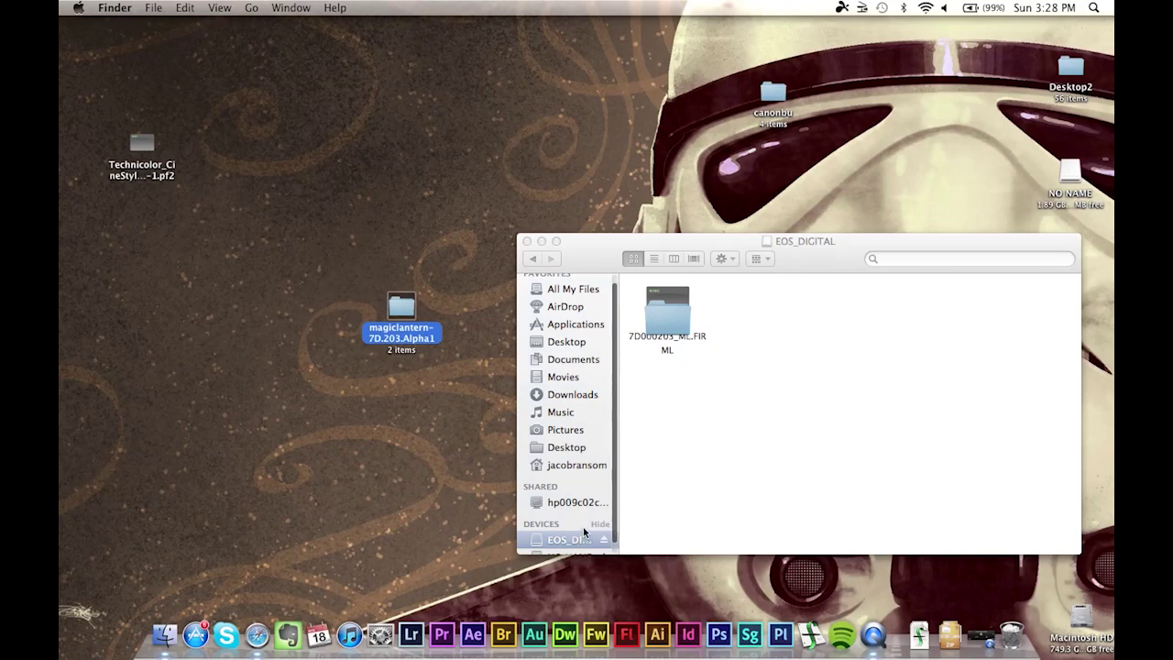
Step: Separate the overlapping ML folder from the firmware file on the card, and eject EOS_DIGITAL
left_click_drag(669, 325, 732, 321)
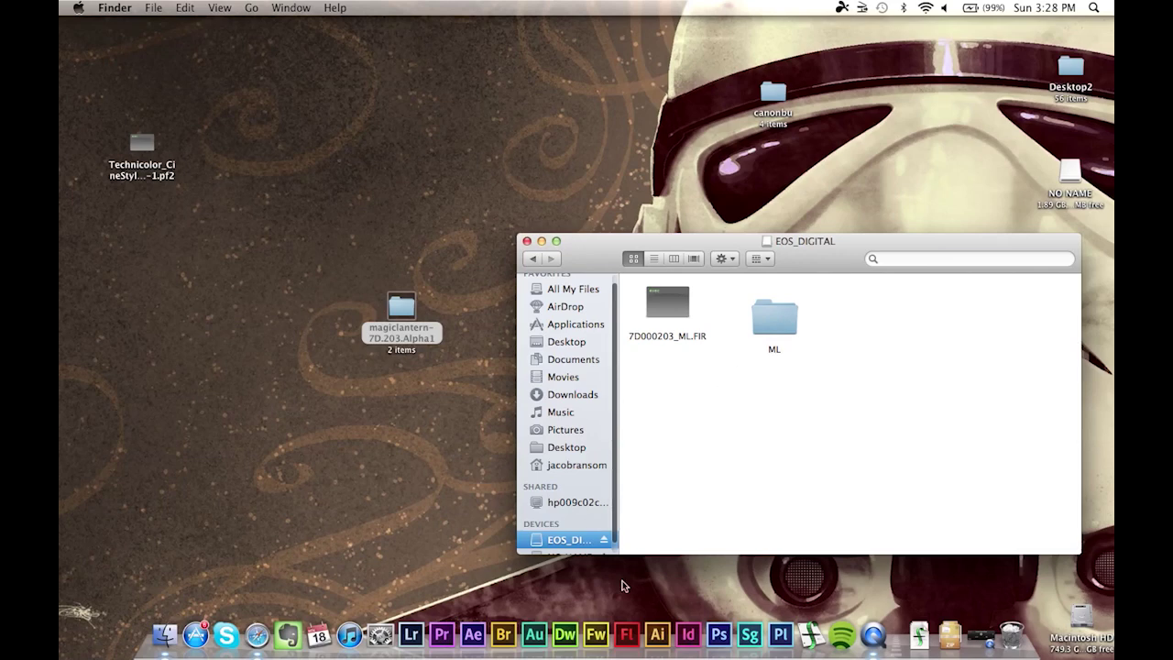
left_click(604, 540)
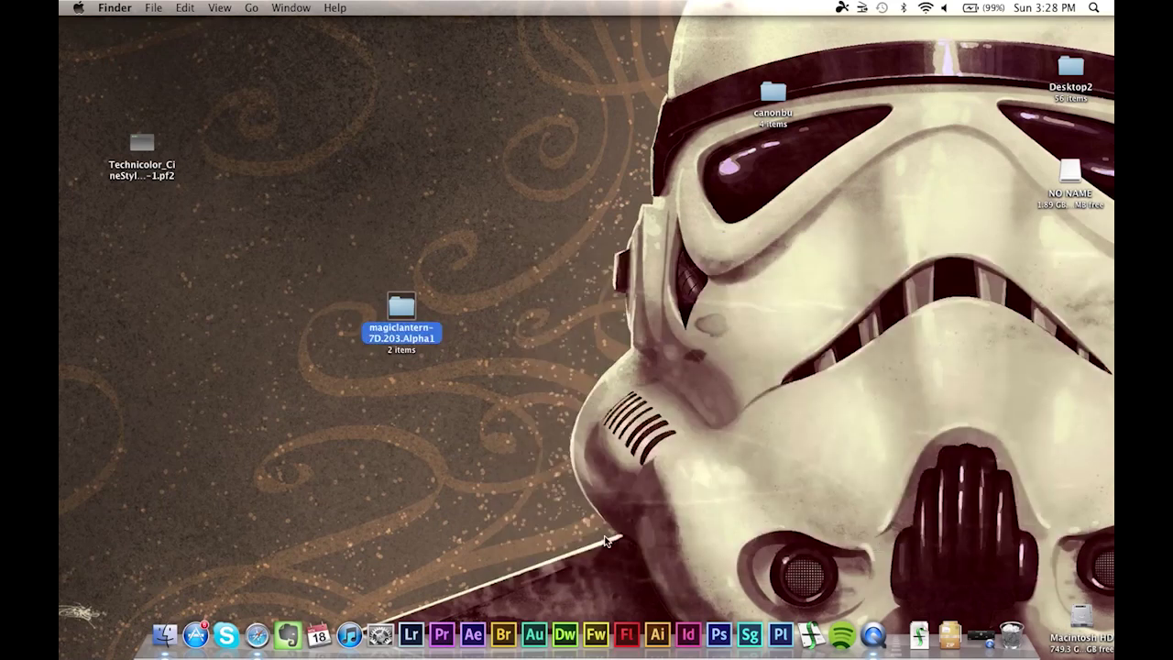
left_click(946, 480)
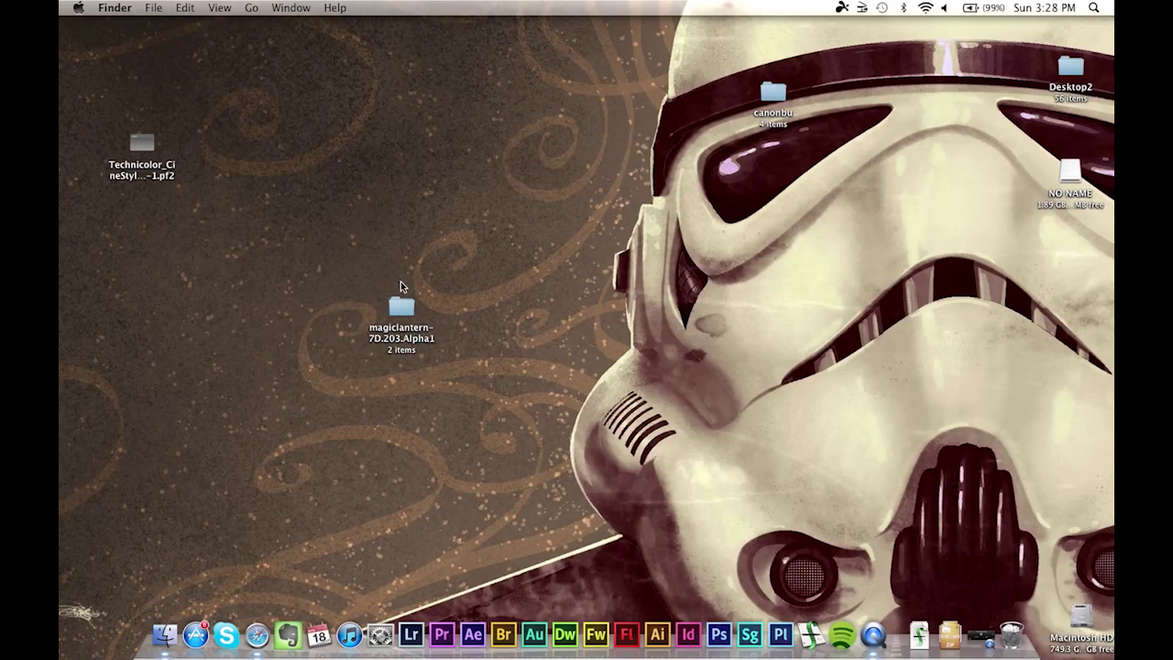